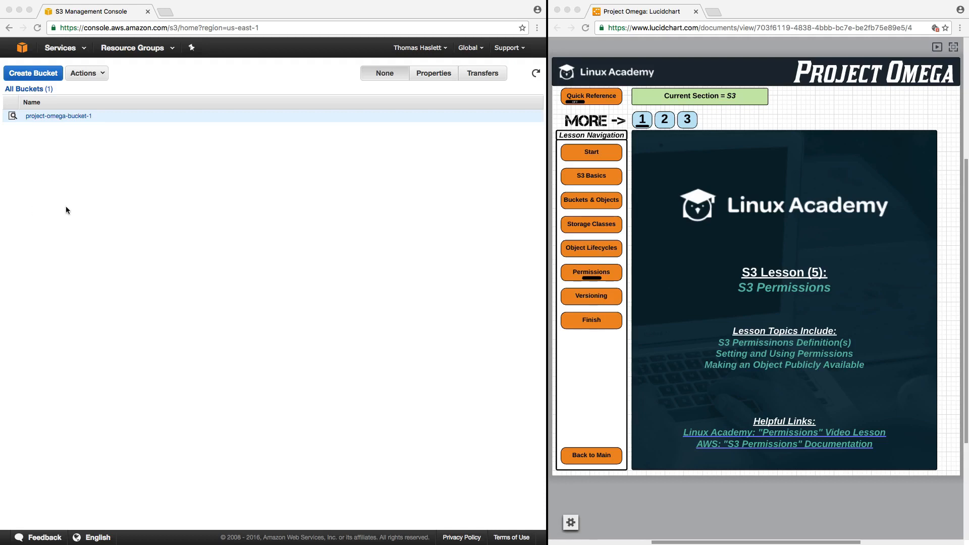
Bring up page 2 of the S3 Permissions lesson and display project-omega-bucket-1's permissions in a widened properties view.
left_click(665, 123)
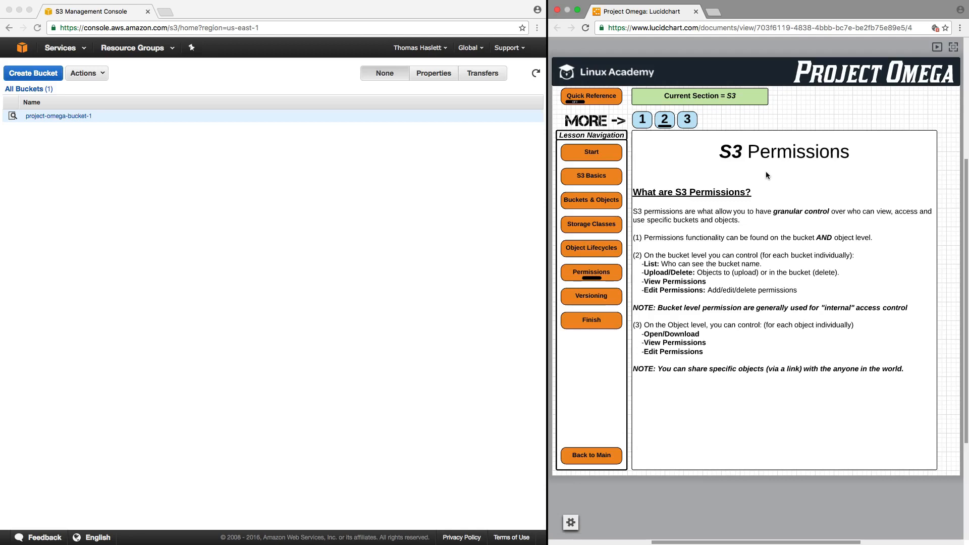
key("super+grave")
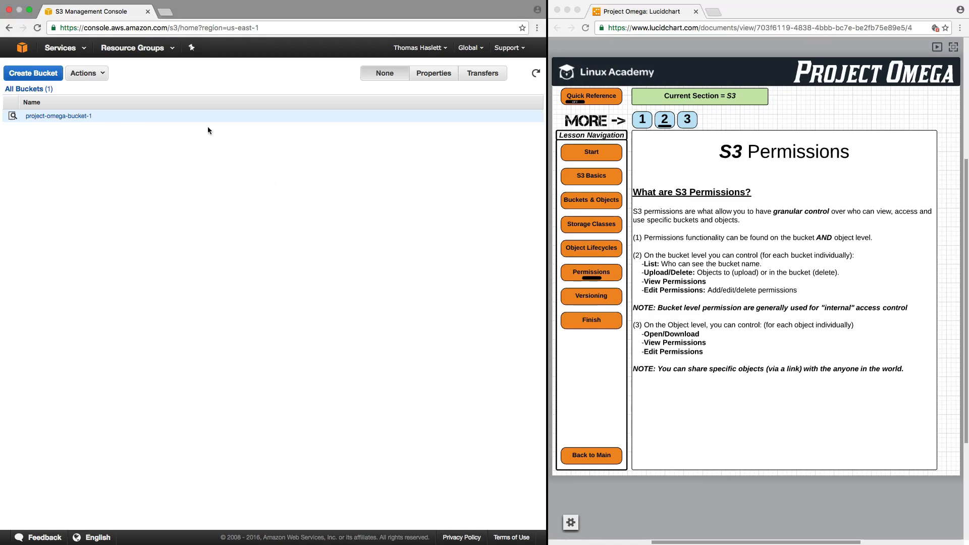
left_click(430, 76)
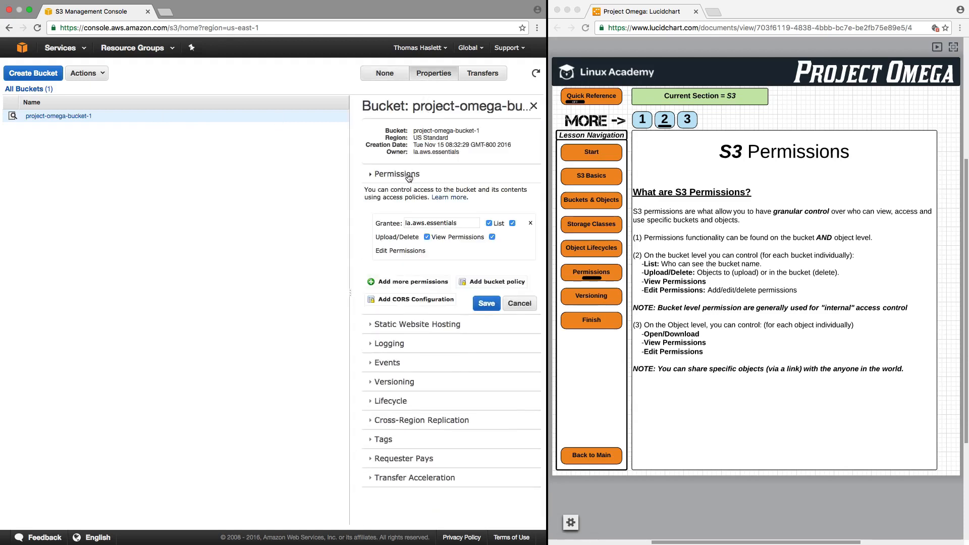
left_click(403, 174)
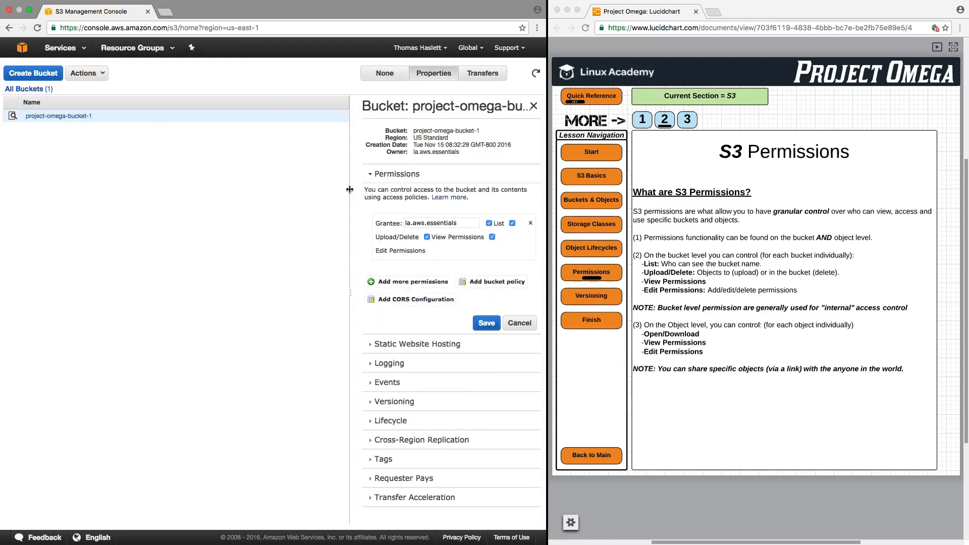
left_click_drag(349, 189, 180, 209)
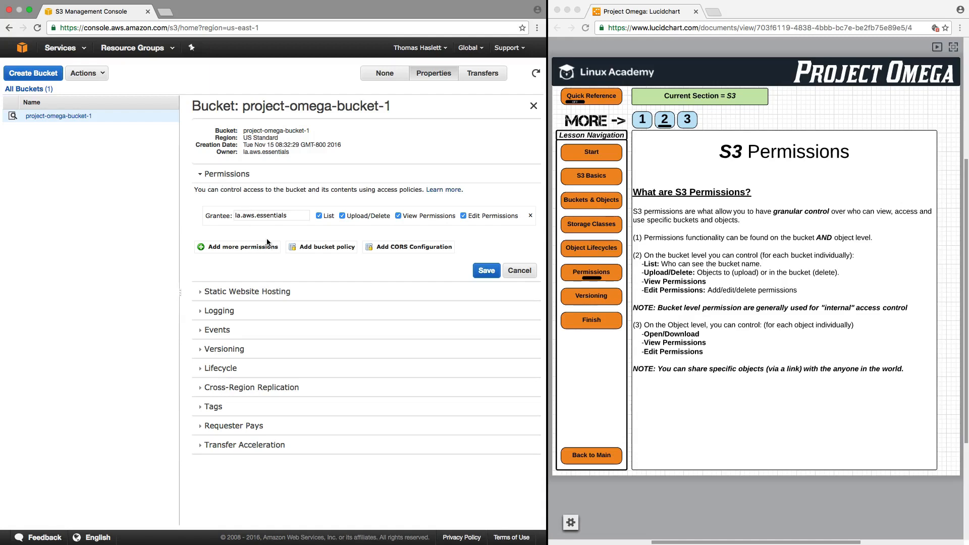
left_click(238, 249)
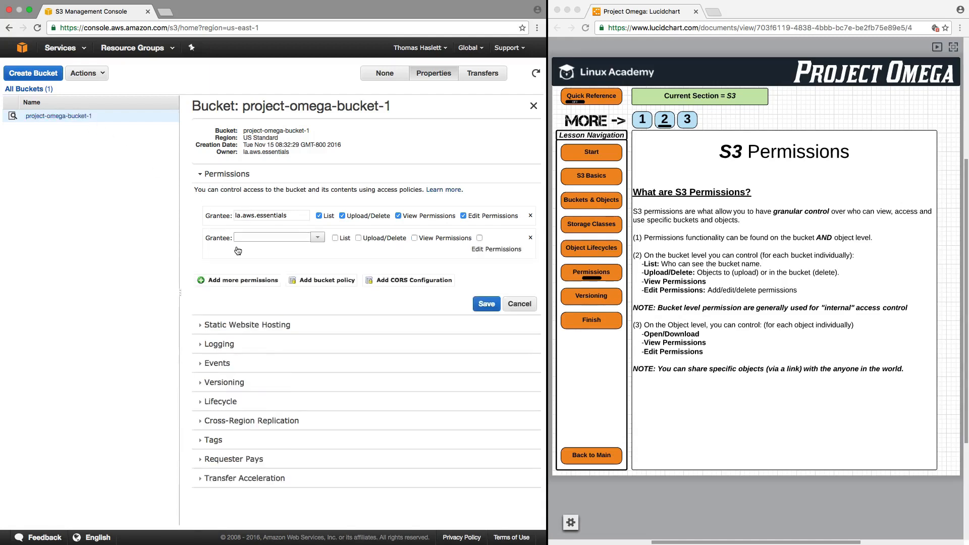
left_click(317, 241)
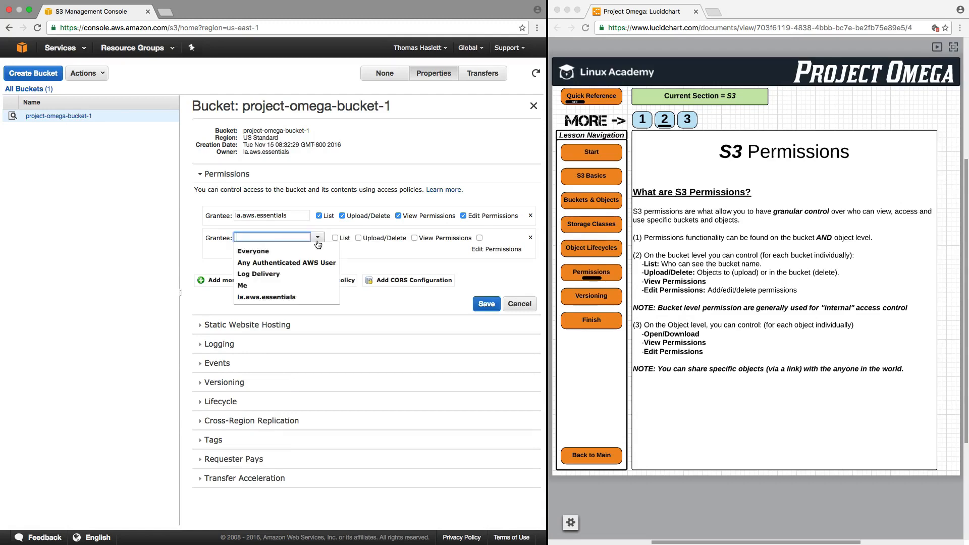
left_click(283, 250)
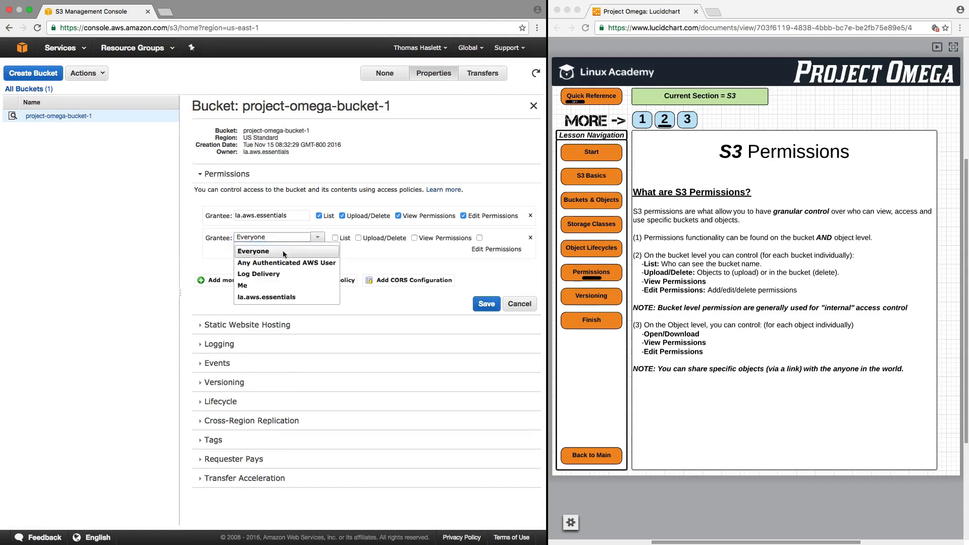
left_click(335, 238)
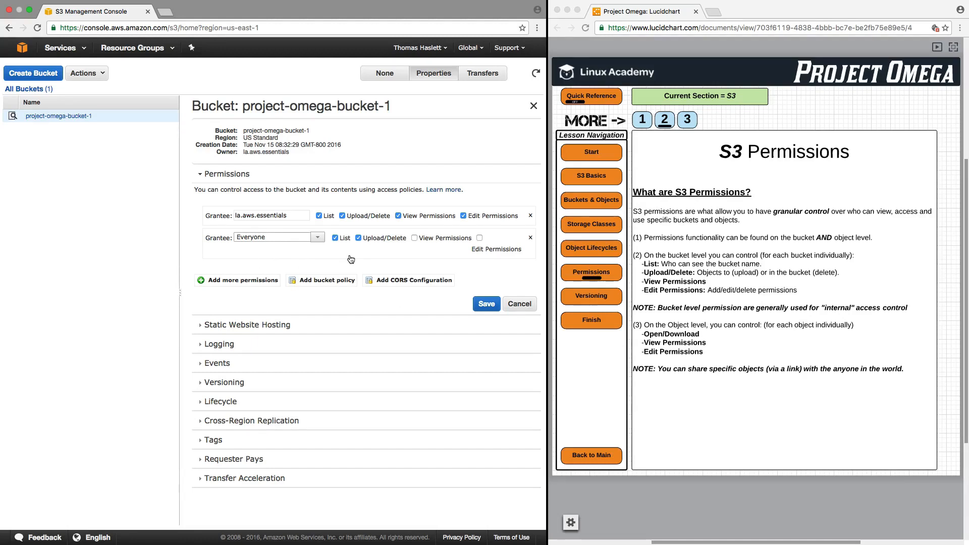
left_click(524, 307)
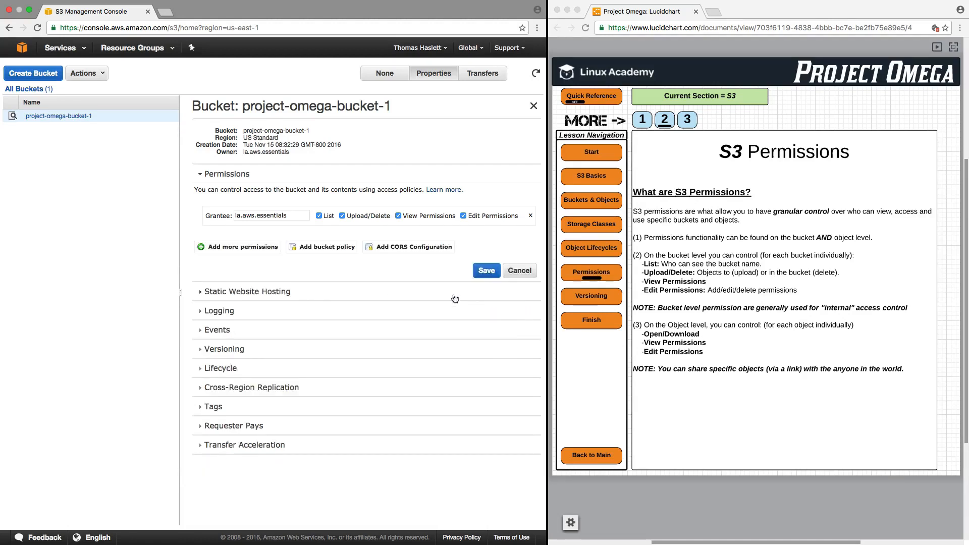
Open project-omega-bucket-1 and display the permissions of the object Project Omega File 1.txt.
left_click(73, 117)
left_click(74, 134)
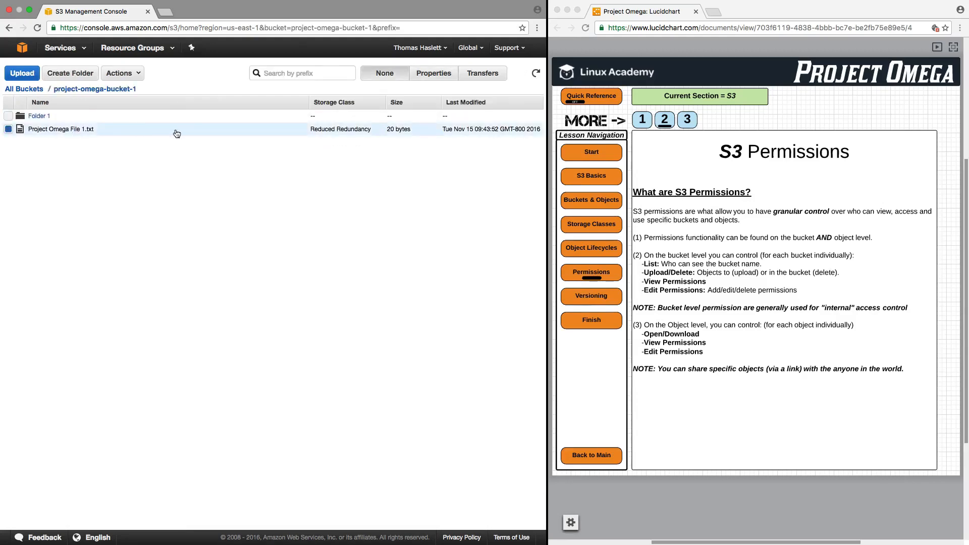
left_click(417, 75)
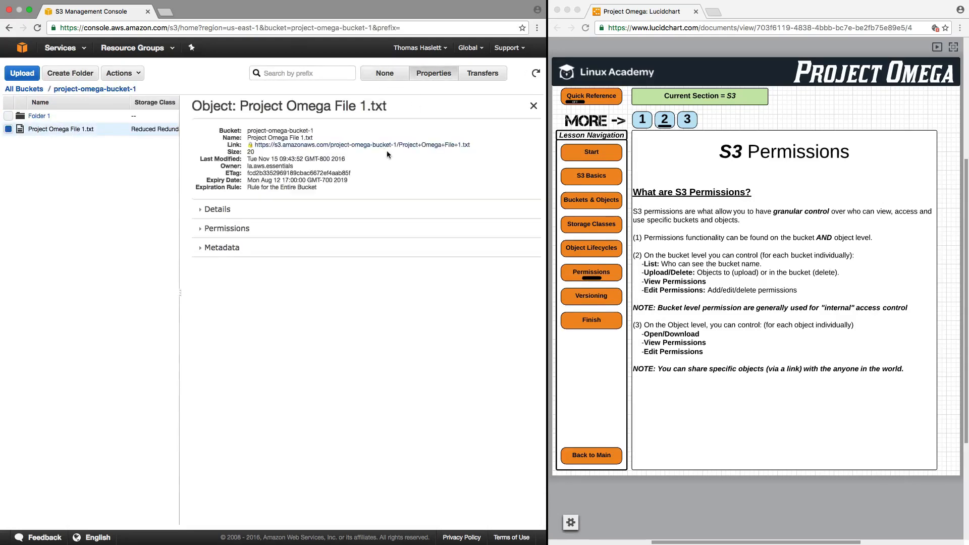
left_click(227, 229)
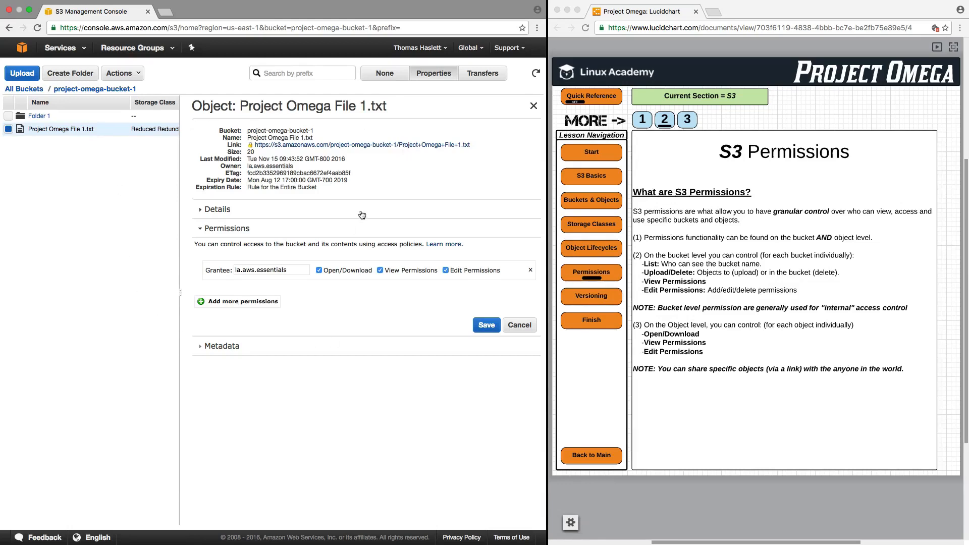
Bring up page 3 of the lesson, and grant Everyone the Open/Download permission on Project Omega File 1.txt, saving the change.
left_click(693, 120)
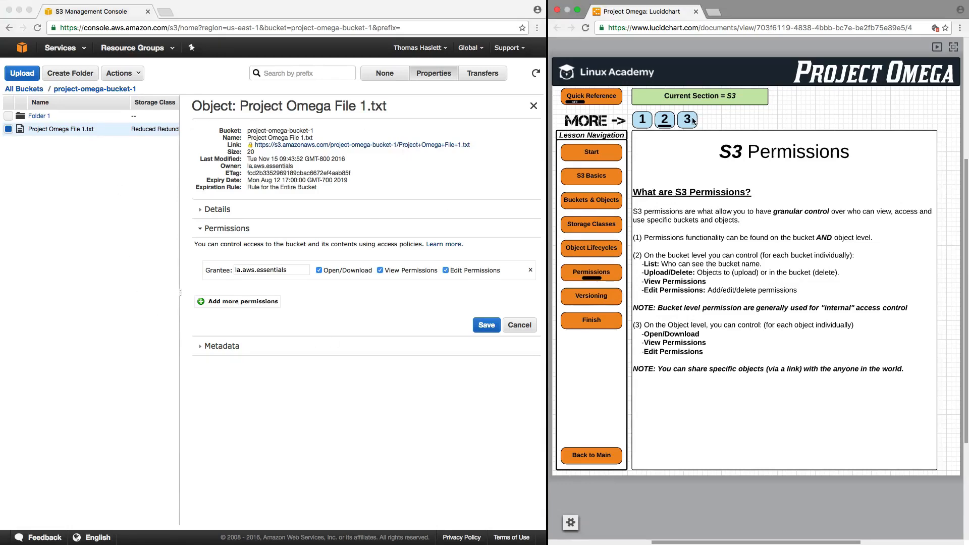
left_click(693, 120)
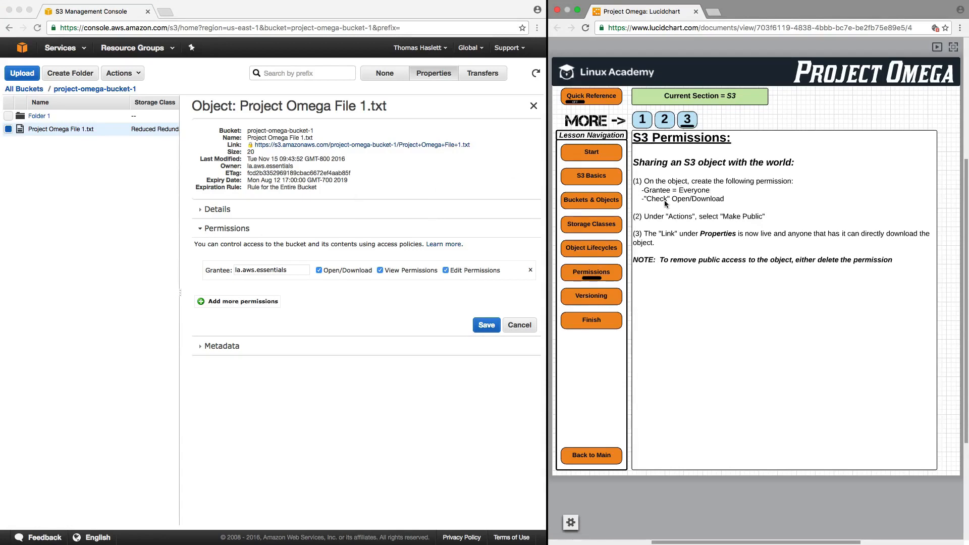
left_click(250, 301)
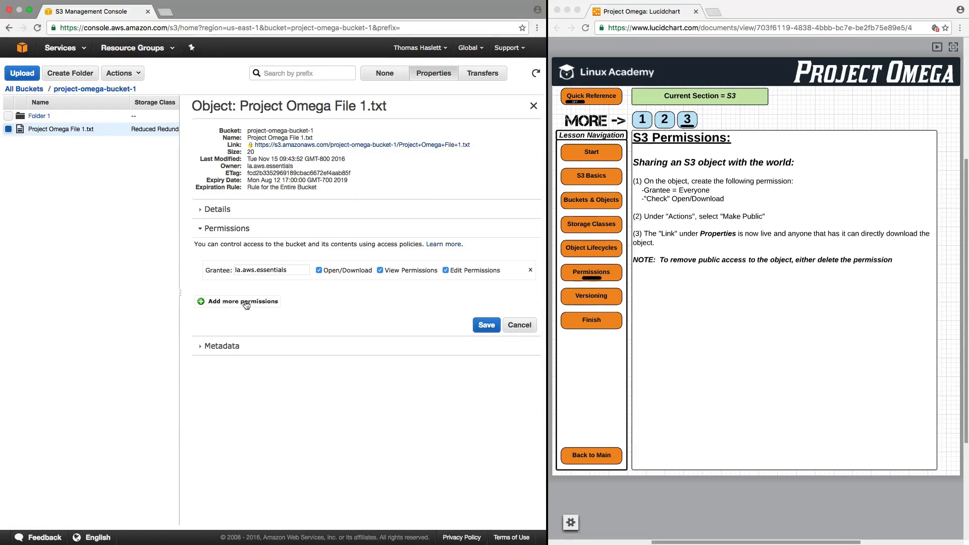
left_click(229, 304)
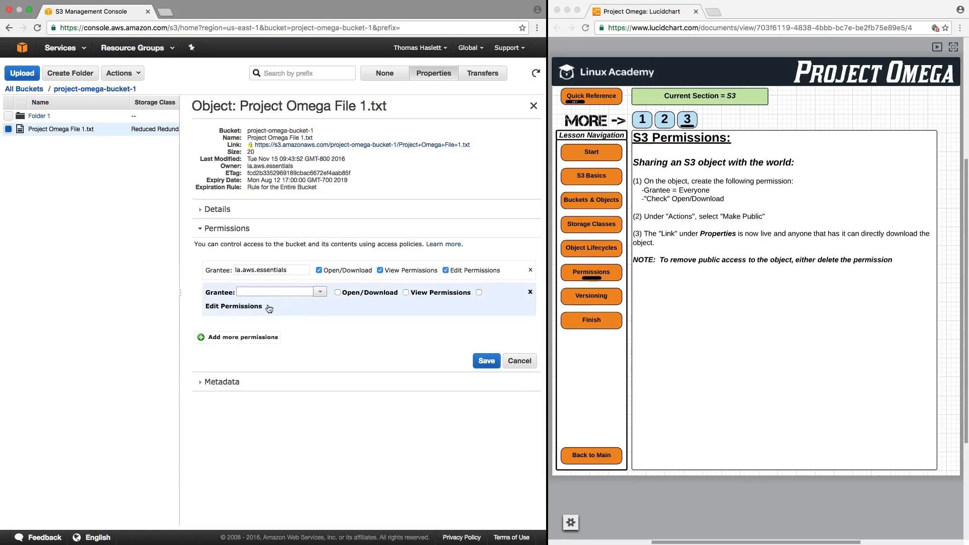
left_click(317, 294)
left_click(287, 306)
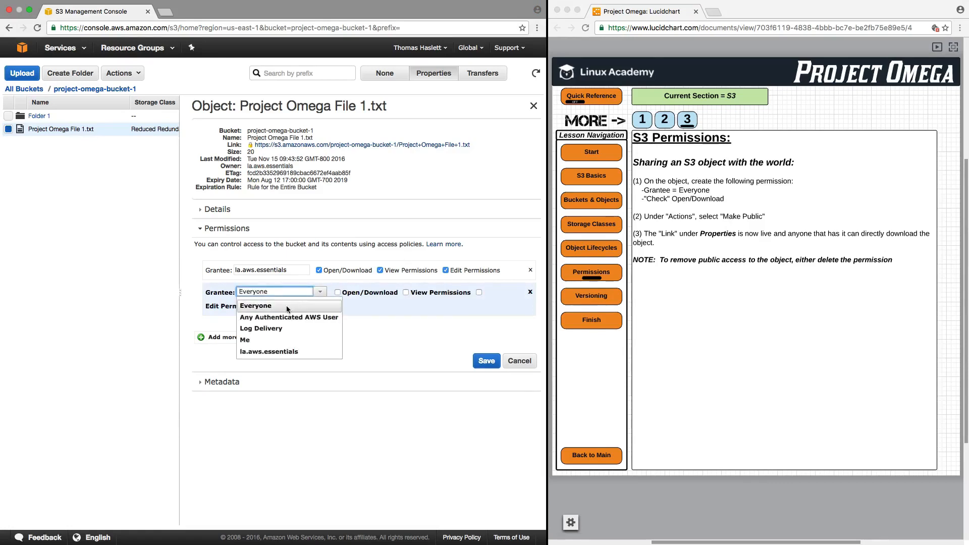
left_click(286, 306)
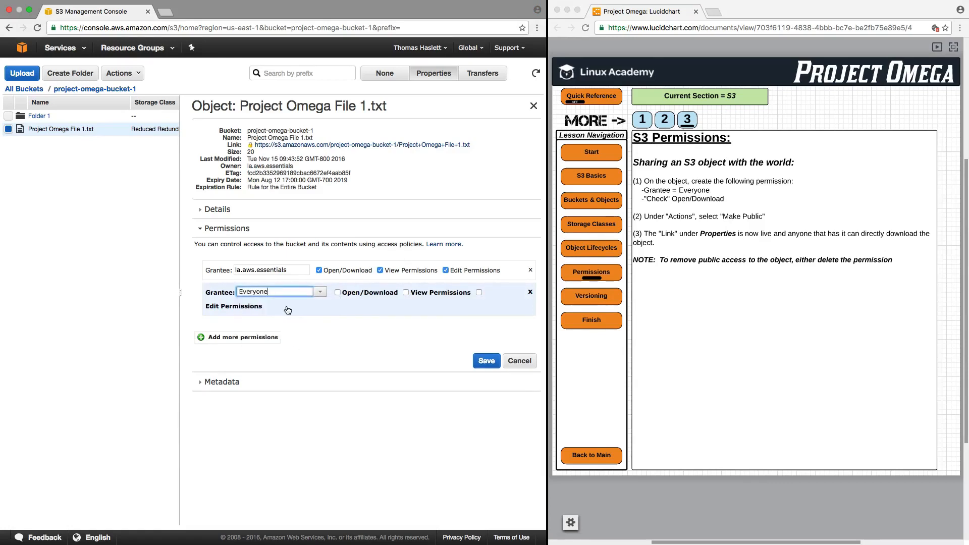
left_click(339, 293)
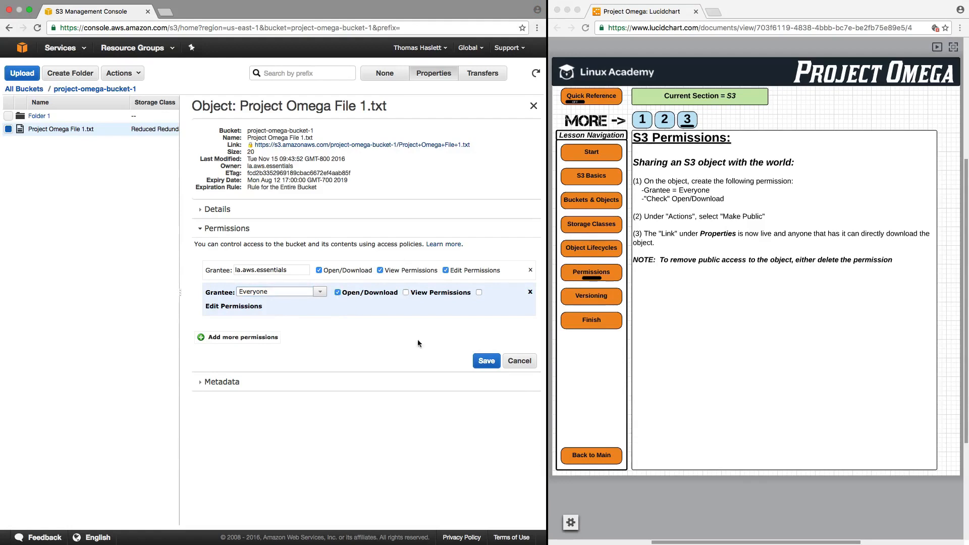
left_click(487, 361)
Make Project Omega File 1.txt public and confirm the change.
left_click(128, 76)
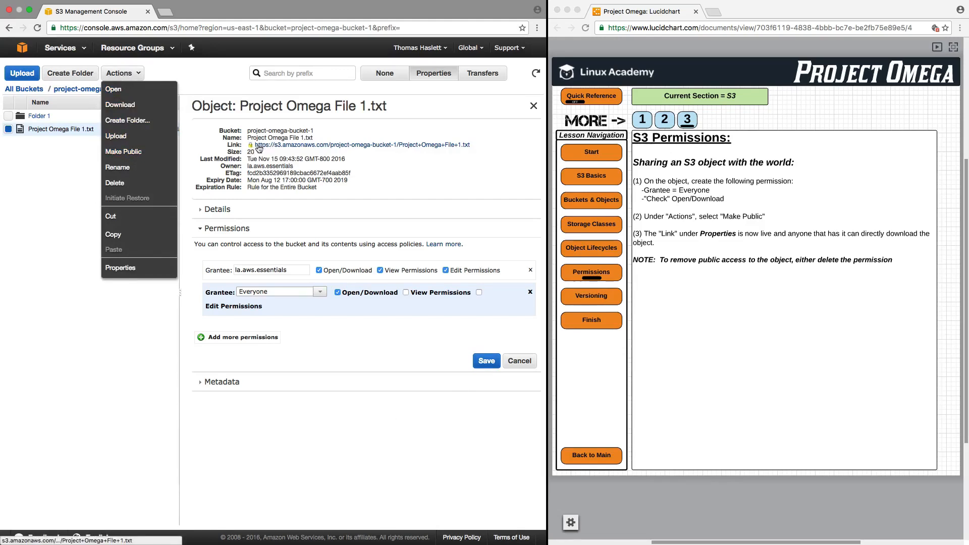
left_click(135, 153)
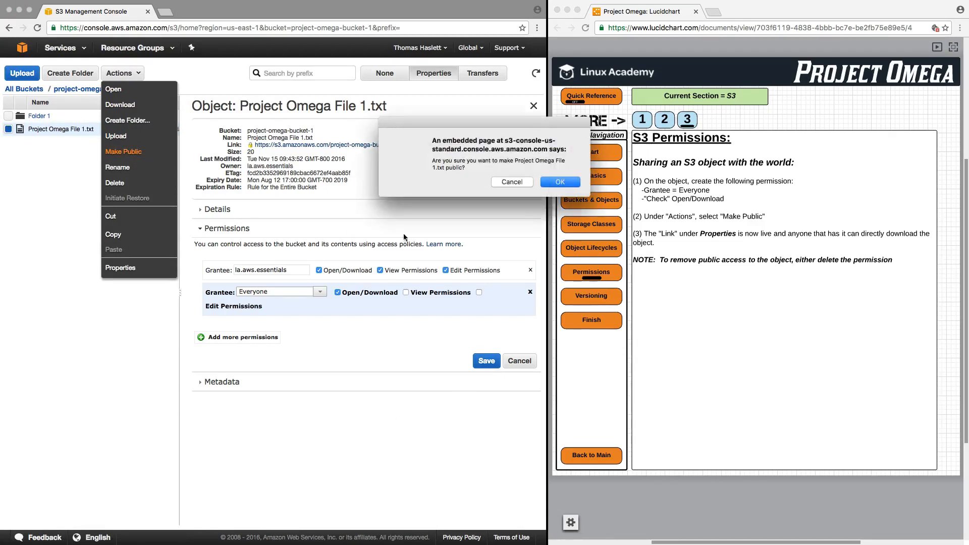
left_click(561, 182)
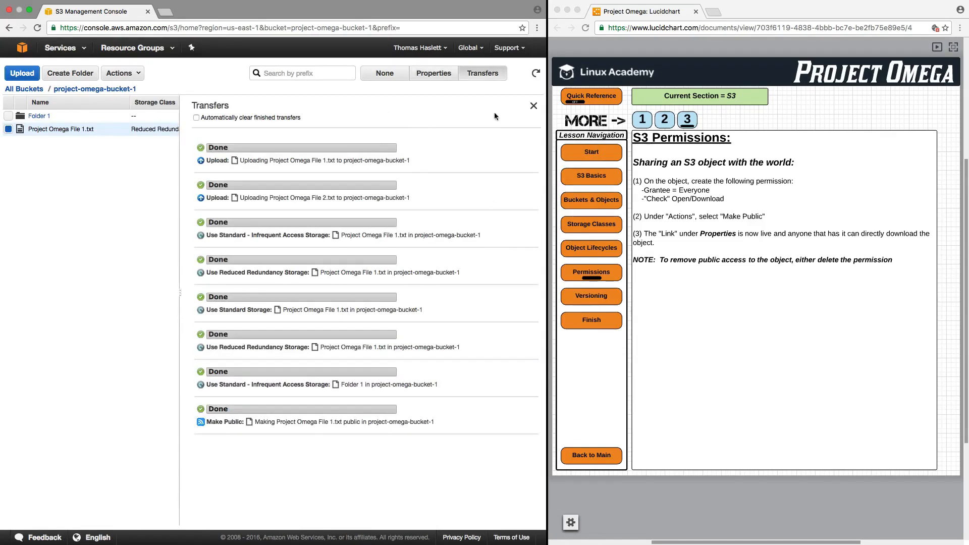
Test the public link of Project Omega File 1.txt from its properties in a new browser tab, and return to the object's properties.
left_click(429, 74)
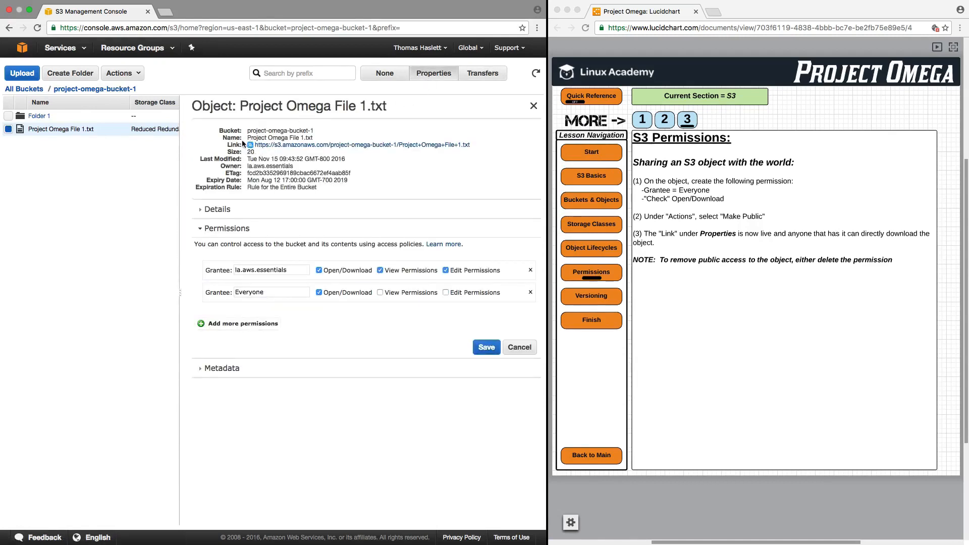
right_click(372, 144)
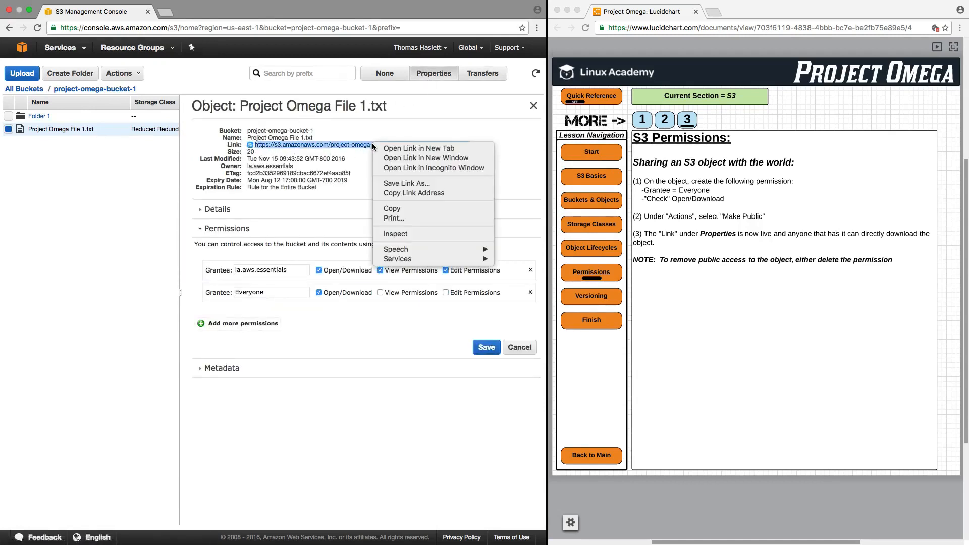
left_click(410, 192)
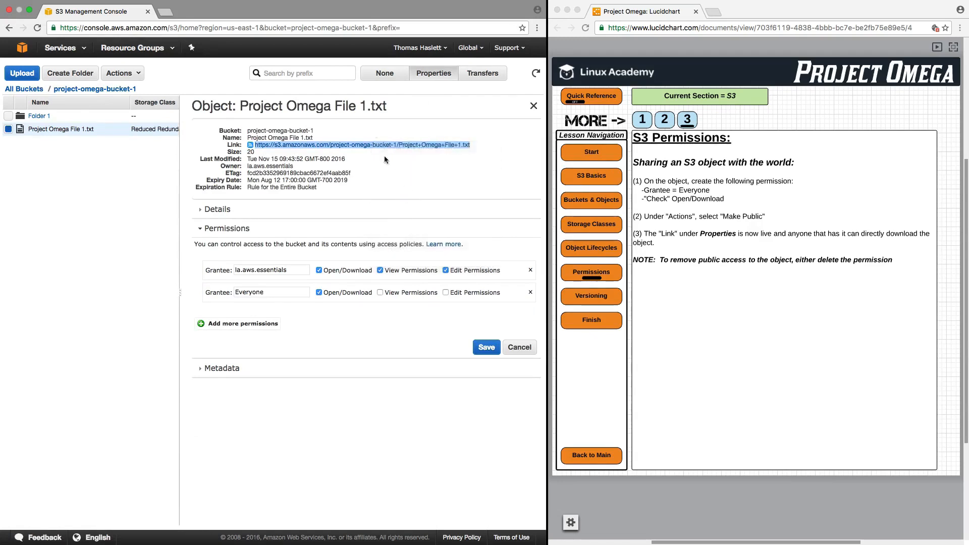
left_click(167, 12)
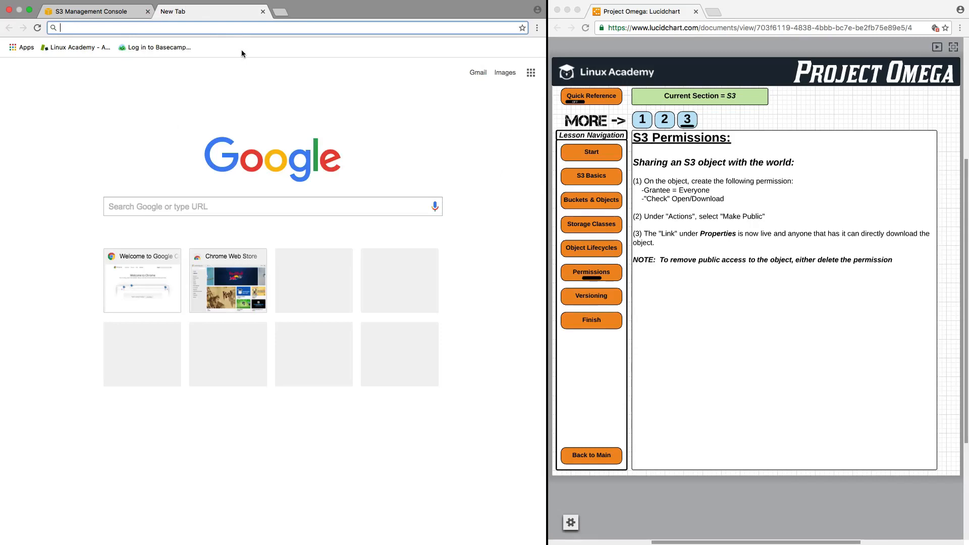
type("https://s3.amazonaws.com/project-omega-bucket-1/Project+Omega+File+1.txt")
key("Return")
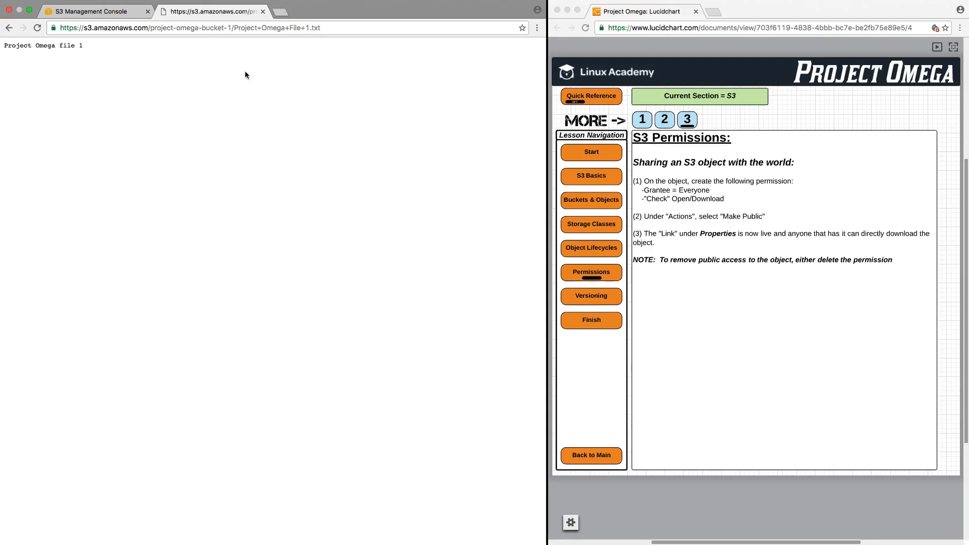
left_click(263, 11)
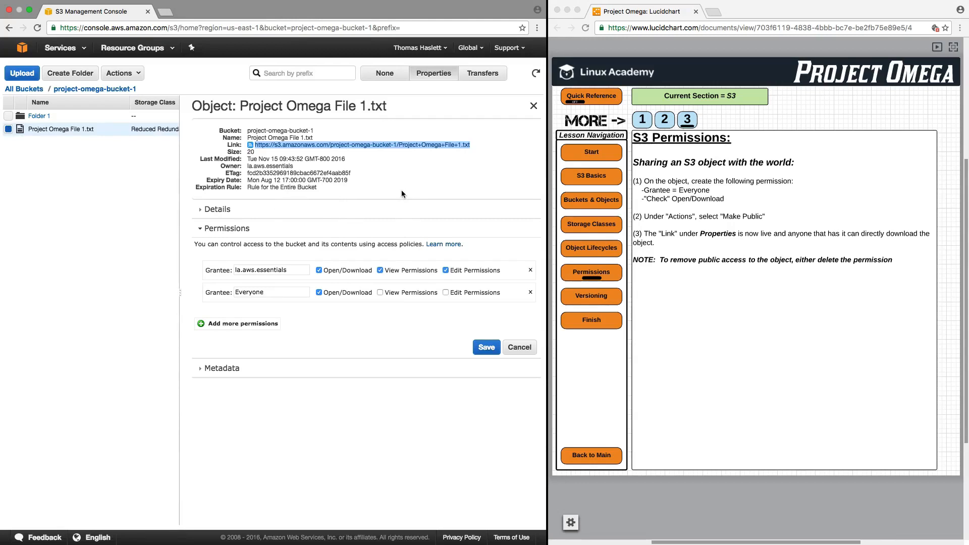
left_click(414, 181)
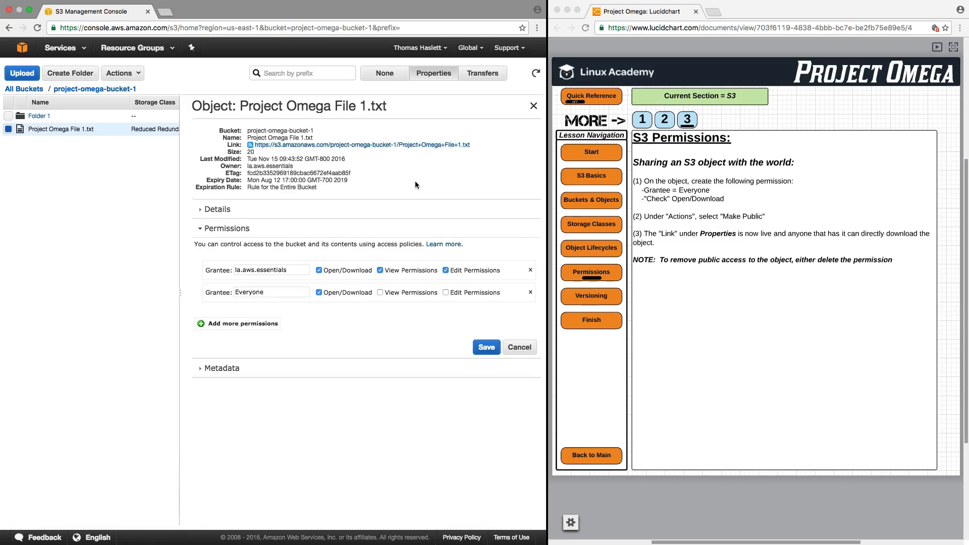